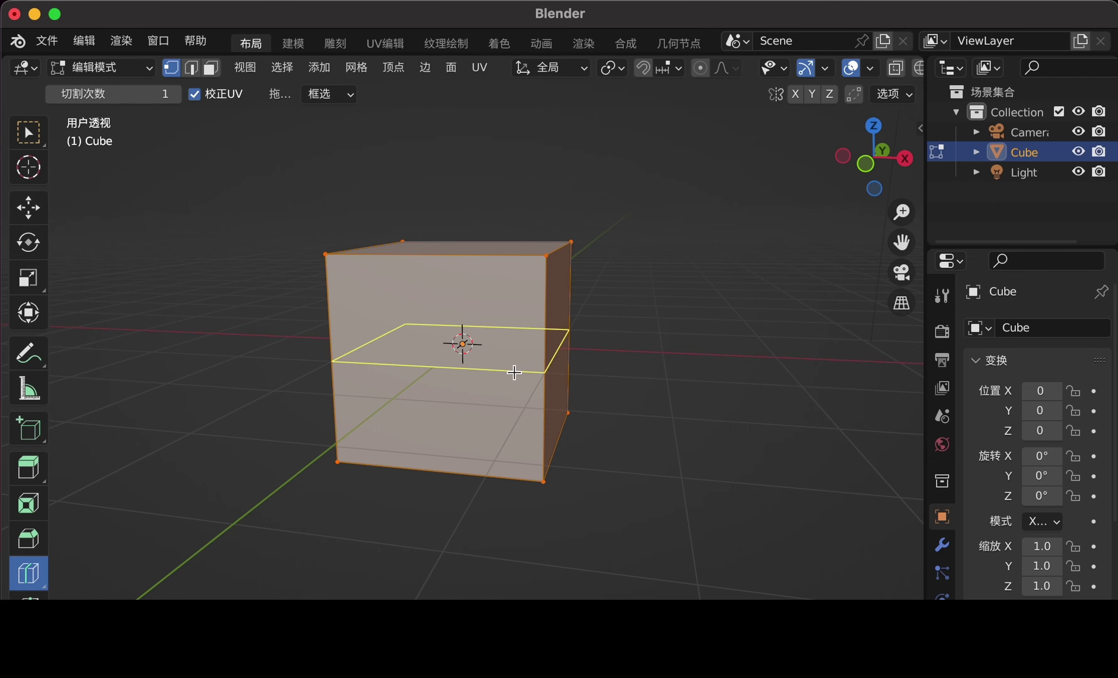
- Add a horizontal loop cut around the cube and slide it into position
middle_drag(514, 372, 529, 347)
drag(530, 347, 533, 330)
click(512, 397)
- Extrude two side faces outward along -Y into stacked upper and lower jaw blocks
drag(329, 274, 309, 251)
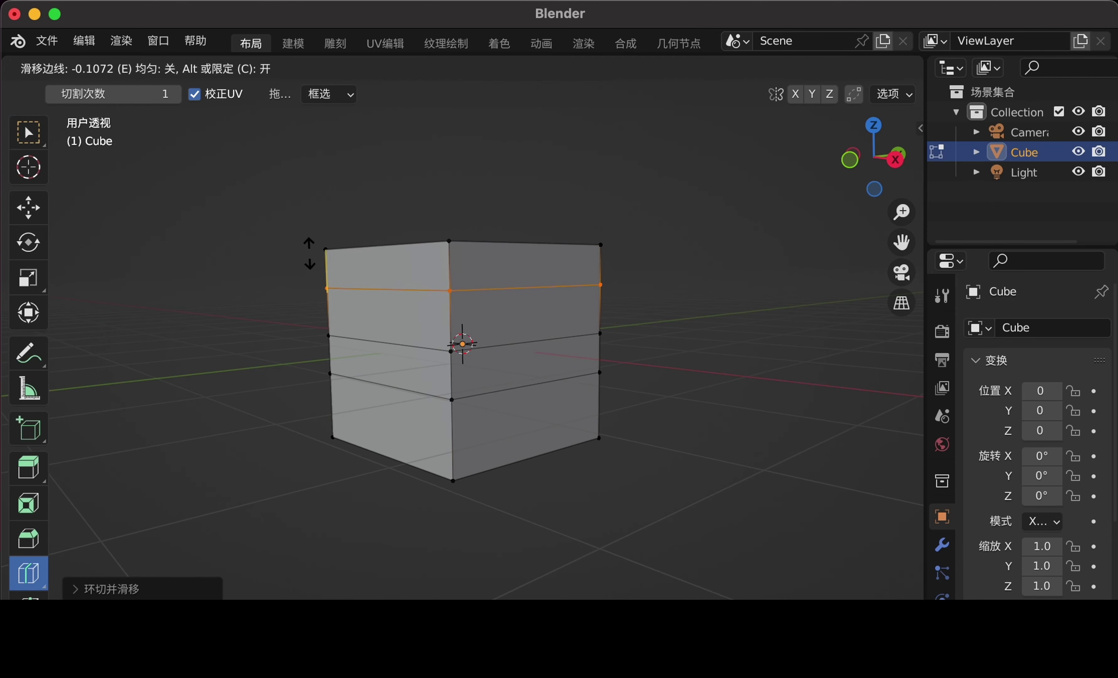
click(28, 207)
click(210, 67)
click(380, 338)
click(29, 467)
drag(292, 320, 200, 317)
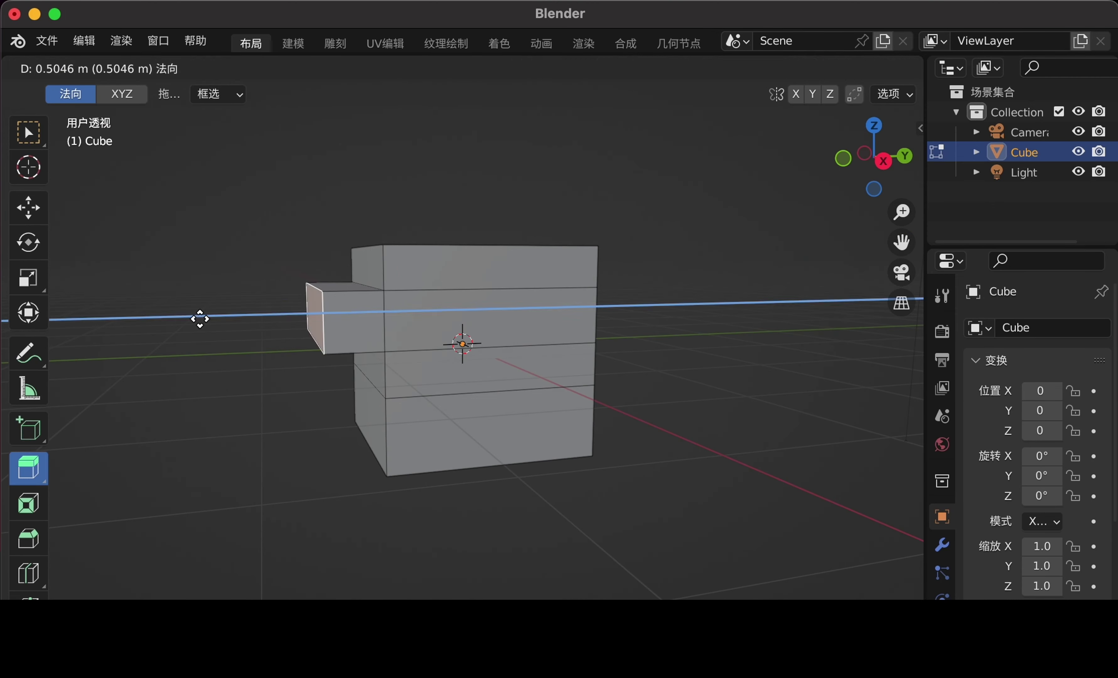
key(KP_3)
click(320, 407)
drag(290, 416, 112, 414)
mouse_move(113, 414)
middle_down()
mouse_move(332, 336)
mouse_move(21, 285)
middle_up()
- Add a horizontal loop cut around the upper block
click(28, 574)
click(409, 274)
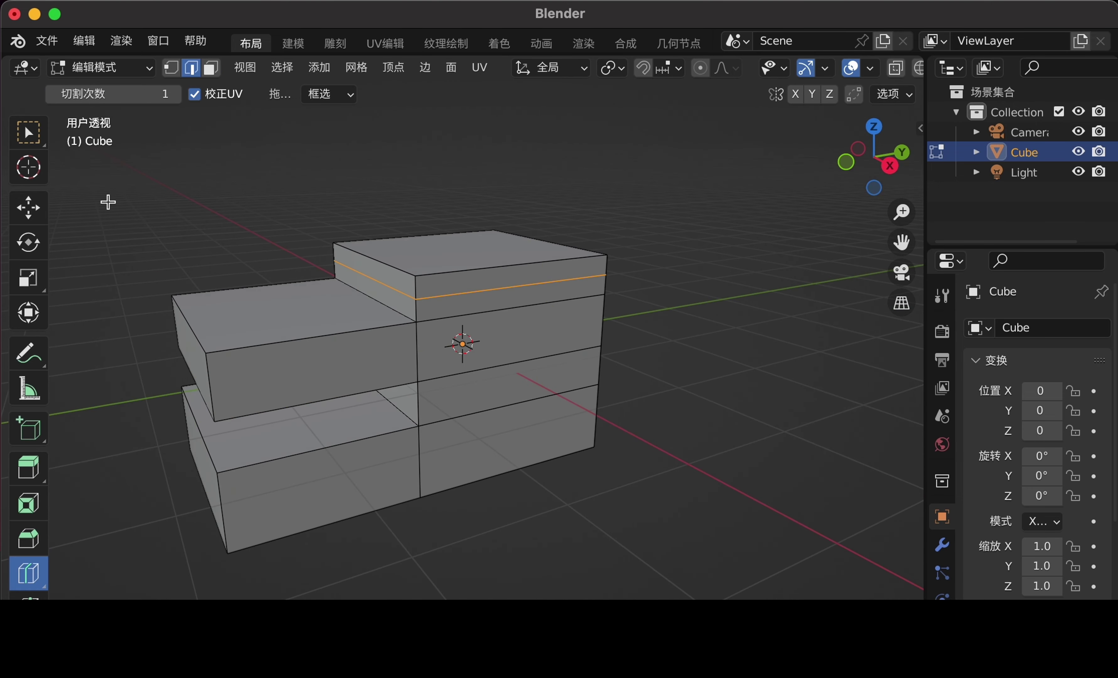
click(29, 208)
click(881, 163)
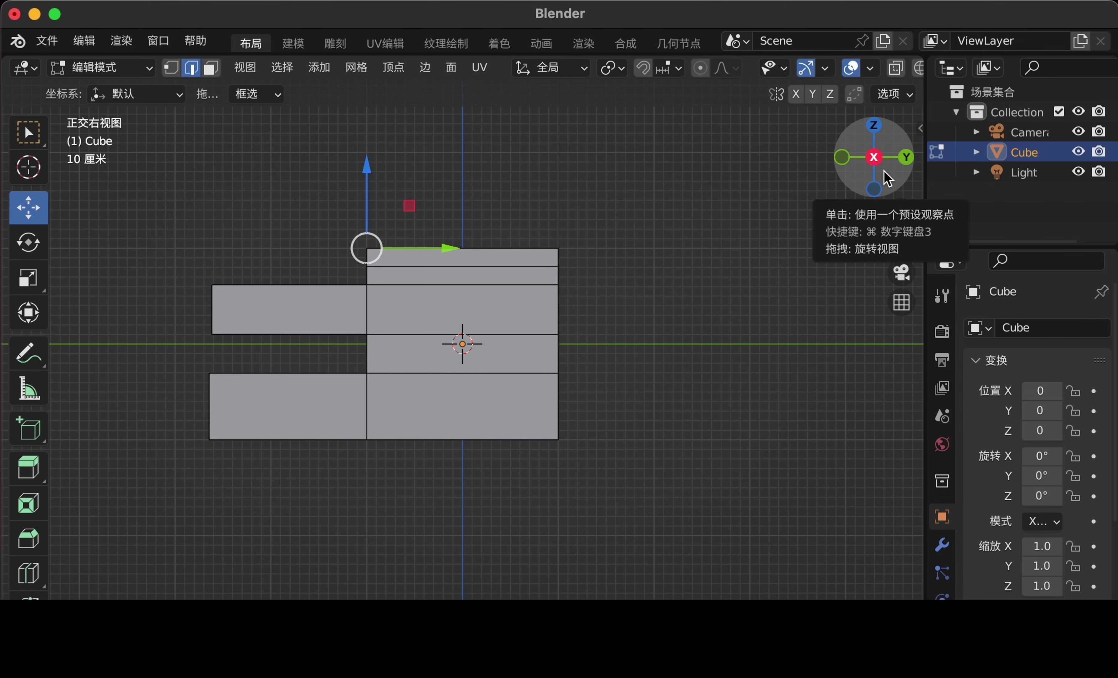
- Slide the top edge loop about 0.54 m back in Right Ortho, slanting the head's top
drag(450, 248, 527, 254)
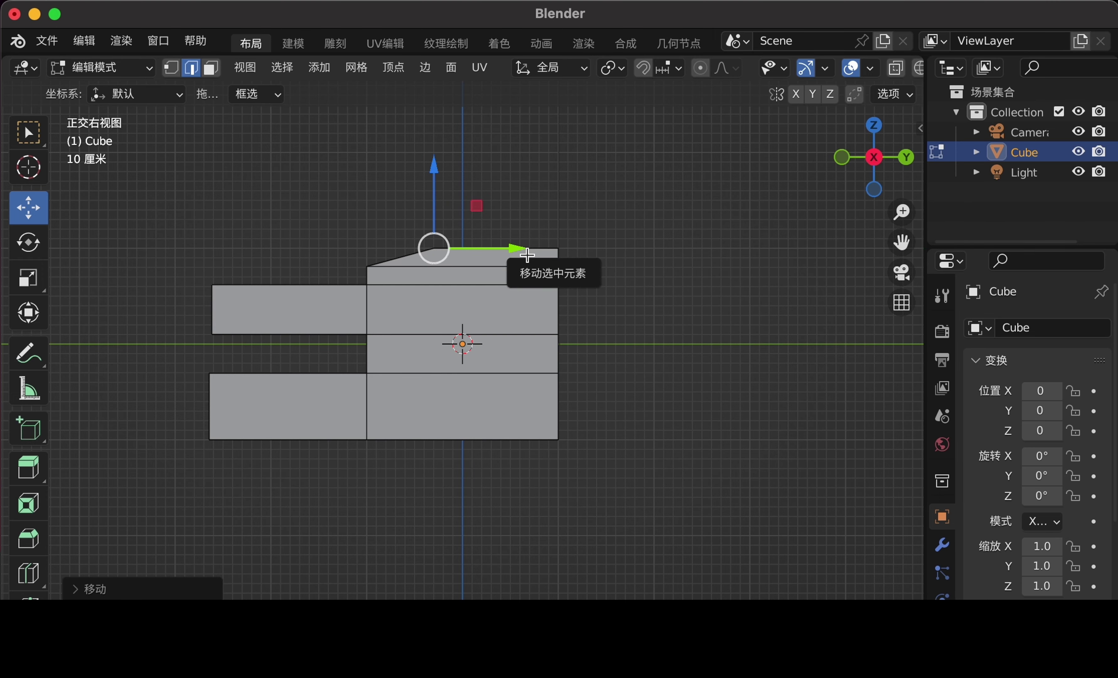
middle_drag(527, 255, 41, 473)
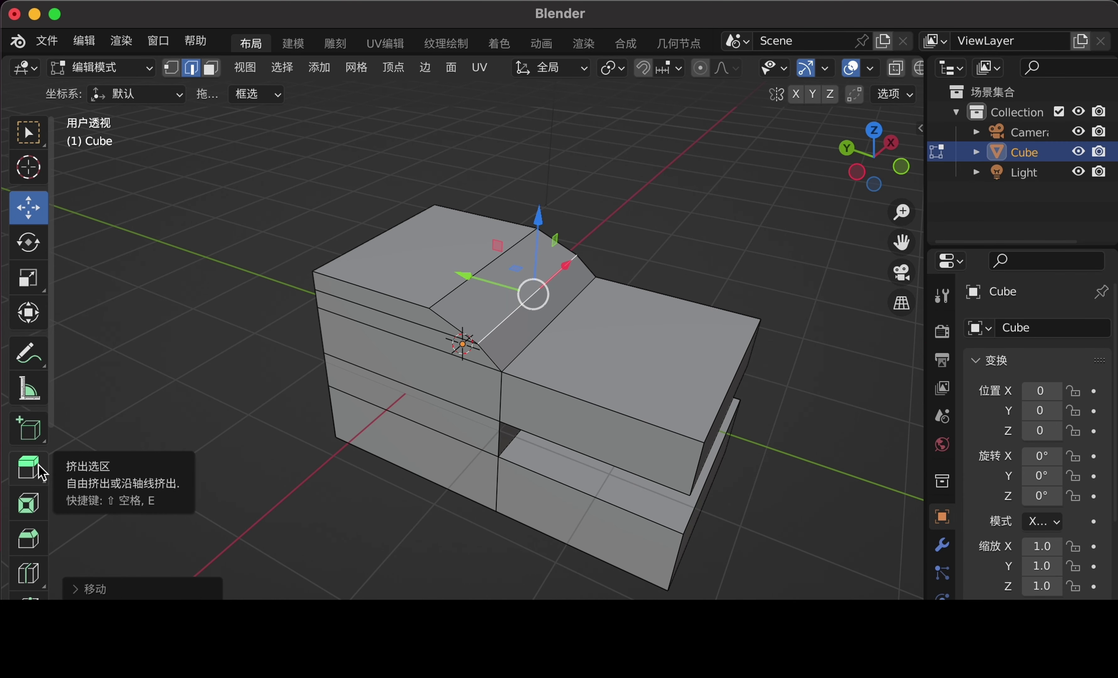
- Cut a vertical loop down the middle of the head
scroll(41, 473, down, 3)
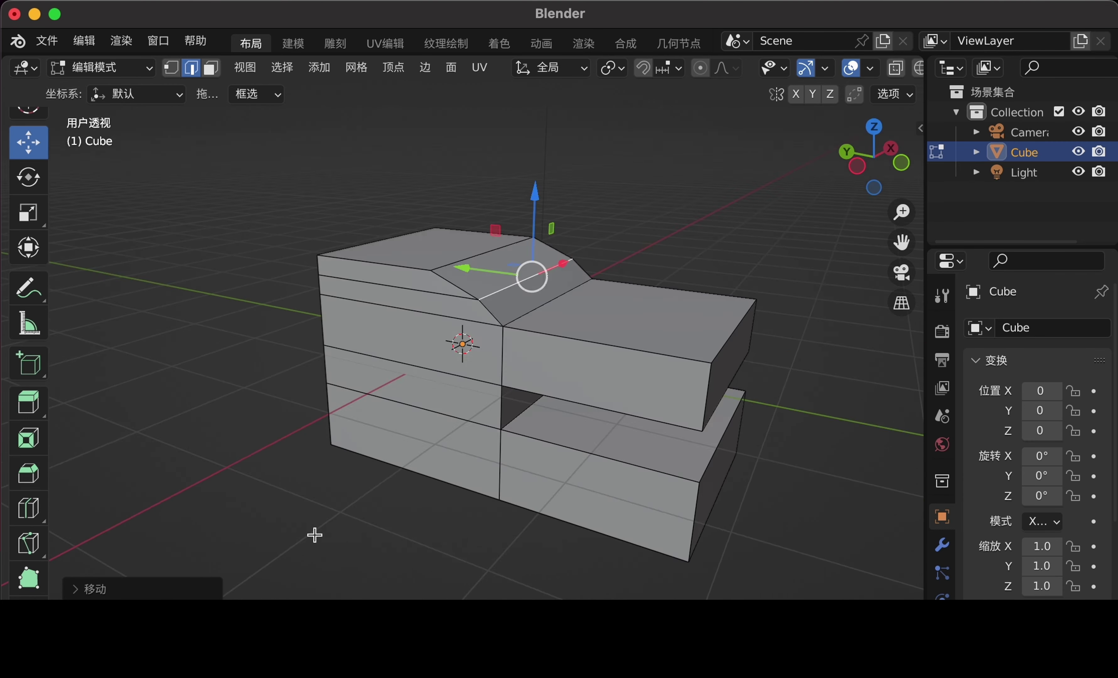
mouse_move(314, 534)
middle_down()
mouse_move(369, 469)
mouse_move(361, 363)
middle_up()
click(28, 507)
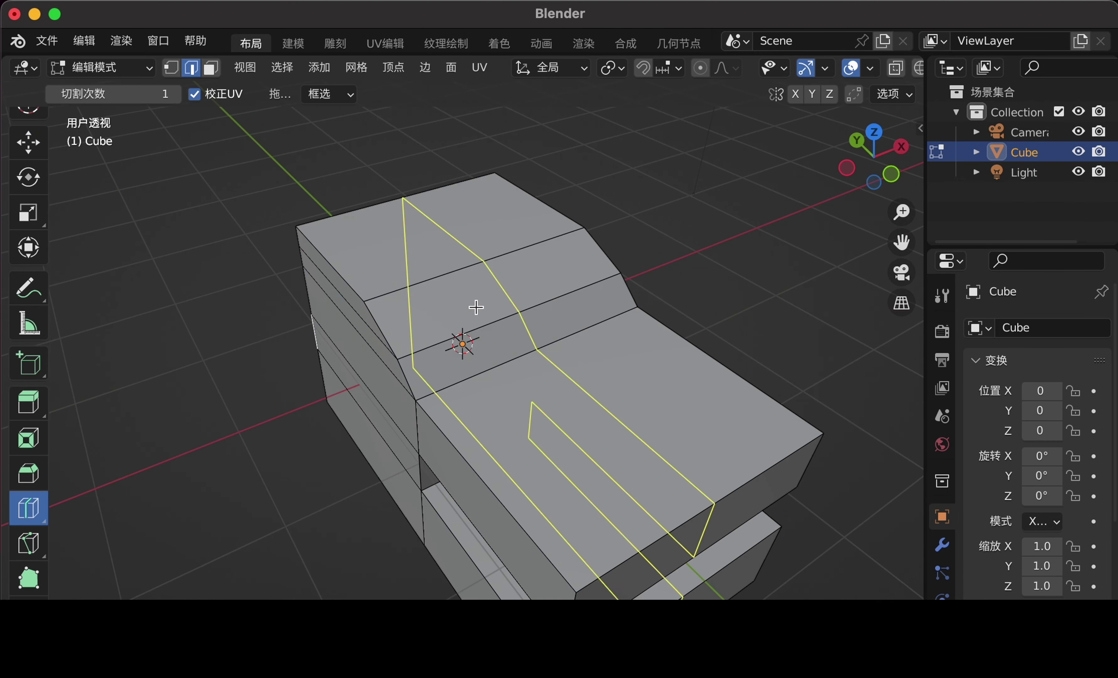
click(474, 304)
middle_drag(474, 304, 259, 271)
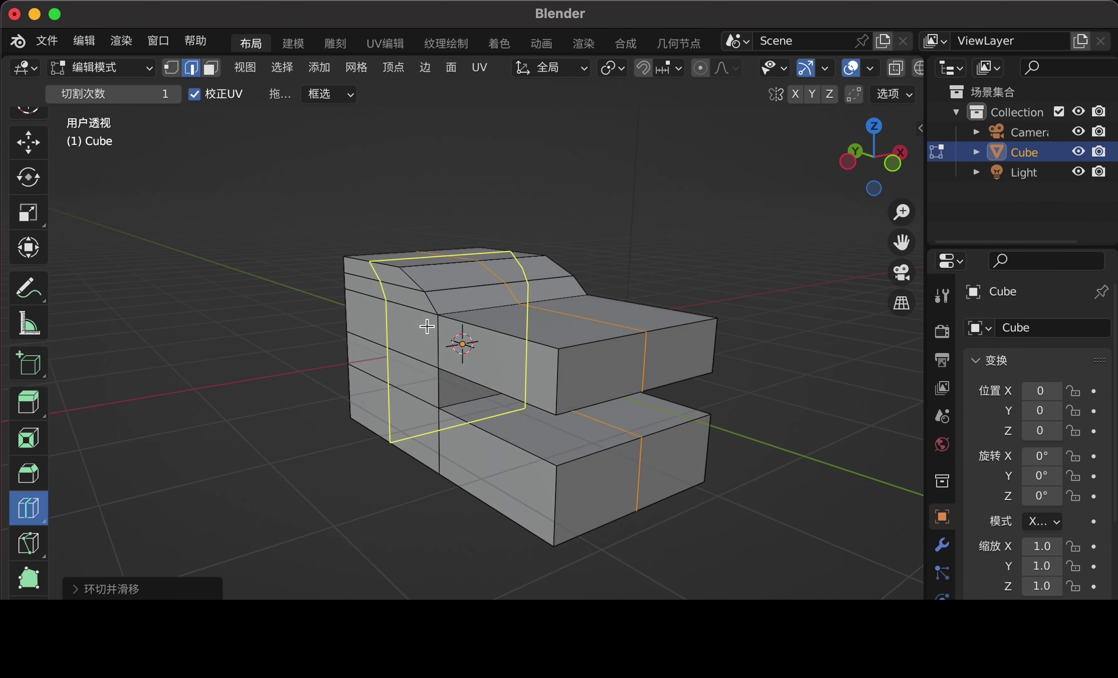
middle_drag(425, 324, 497, 224)
- With X-ray on, box-select one half of the mesh, dissolve it, and restore solid shading
key(shift+space)
key(g)
key(w)
mouse_move(684, 416)
middle_down()
mouse_move(525, 342)
mouse_move(320, 206)
middle_up()
key(alt+z)
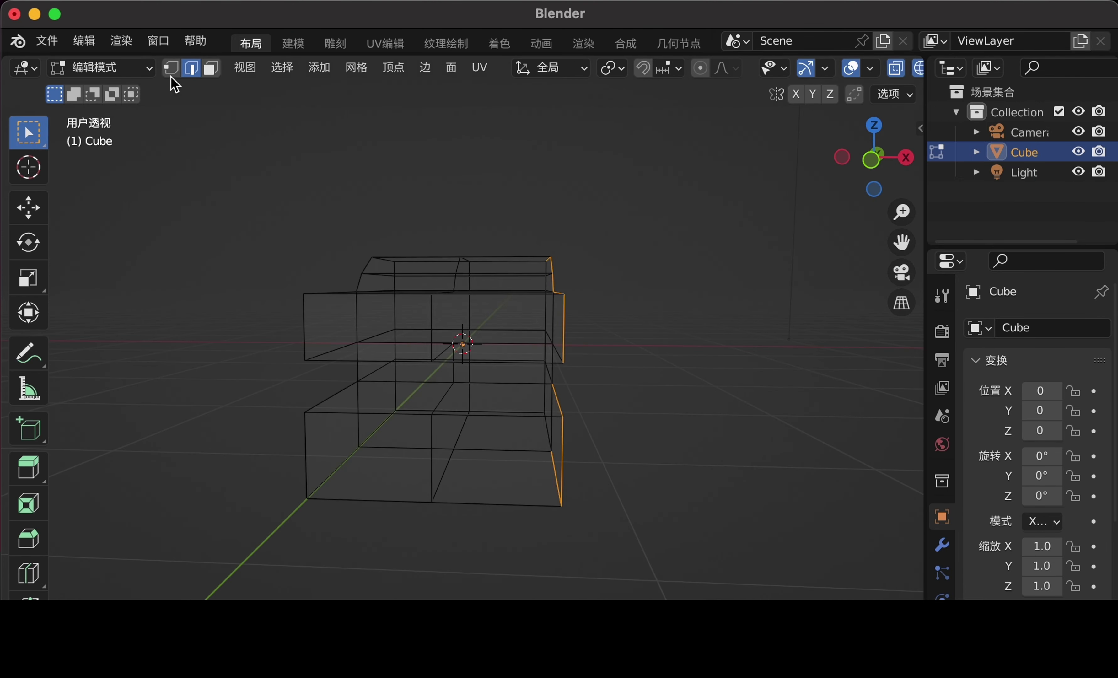
key(x)
click(625, 561)
middle_drag(626, 562, 777, 274)
scroll(822, 68, down, 3)
click(849, 68)
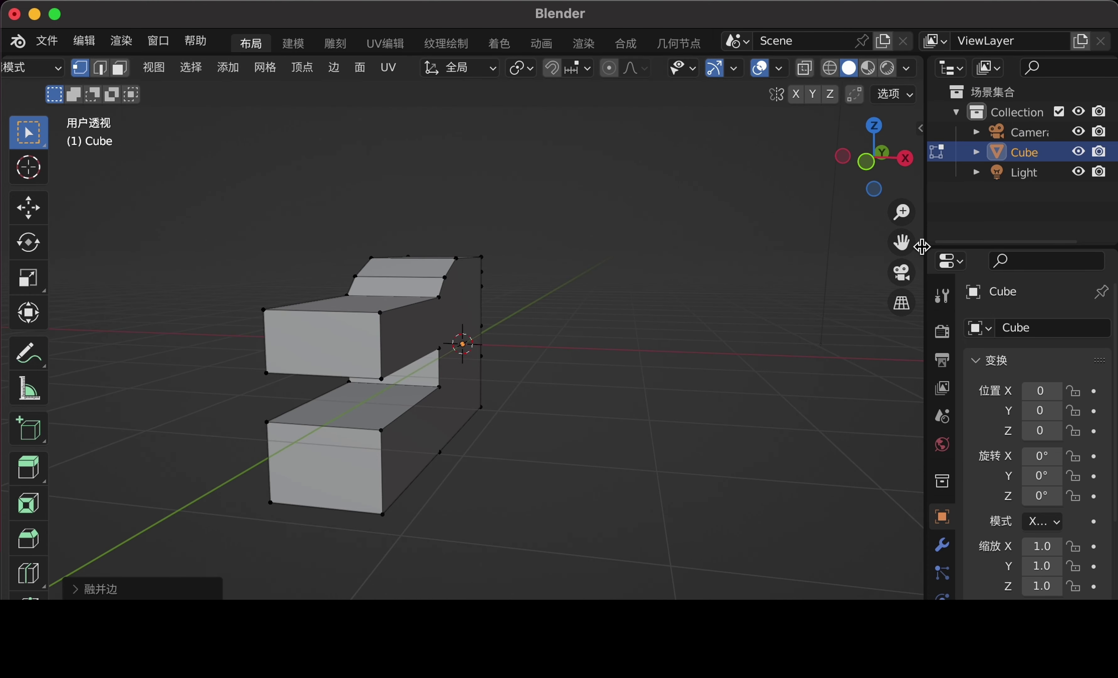
- Add a Mirror modifier on the X axis to the half head
click(941, 546)
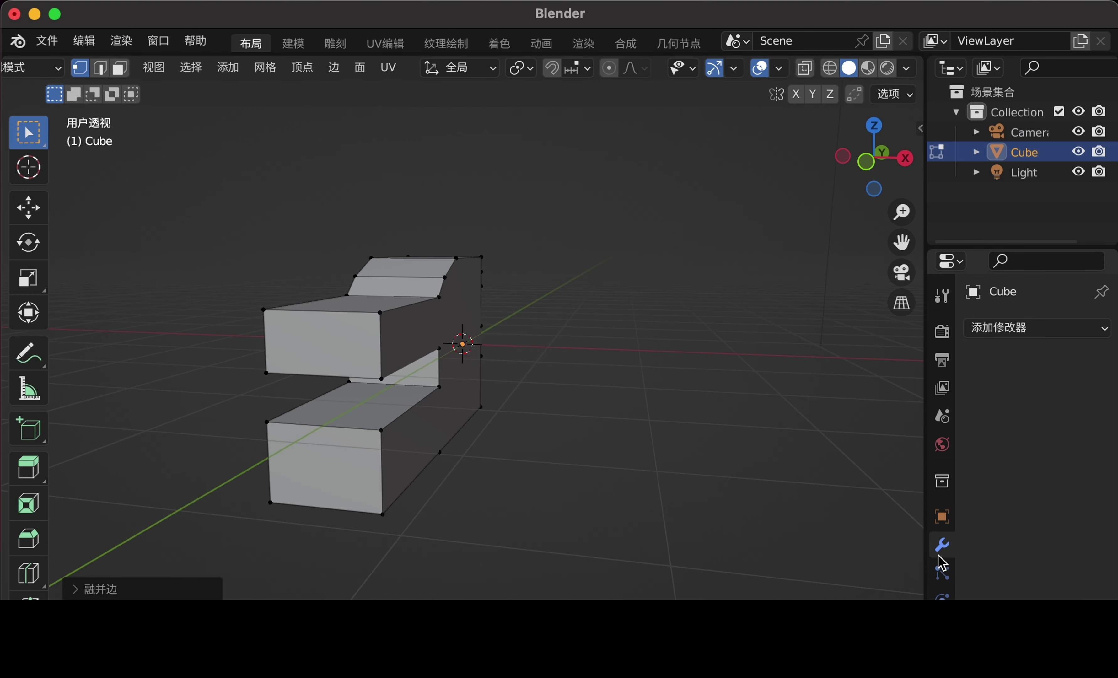
click(1013, 332)
click(800, 560)
- Cut a new loop along the mirrored head and slide it toward the front
middle_drag(731, 503, 626, 386)
click(393, 343)
mouse_move(394, 343)
middle_down()
mouse_move(406, 284)
mouse_move(210, 357)
mouse_move(415, 291)
middle_up()
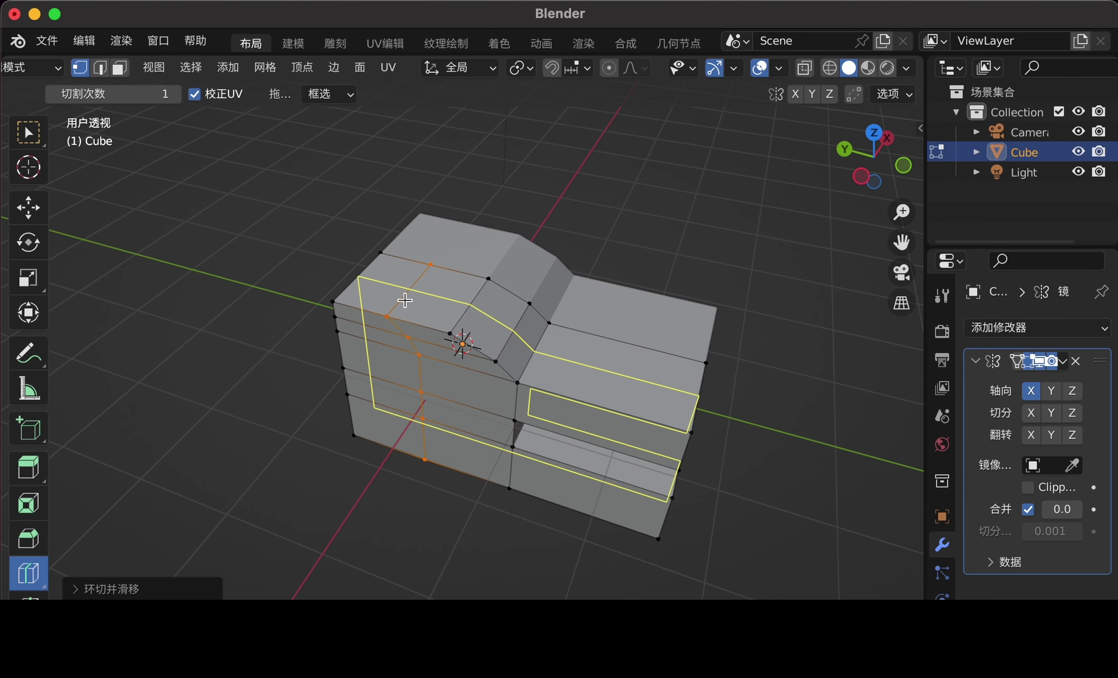
- Slide the new loop close to the head's front edge and view its left side
drag(404, 300, 407, 327)
middle_drag(416, 269, 371, 283)
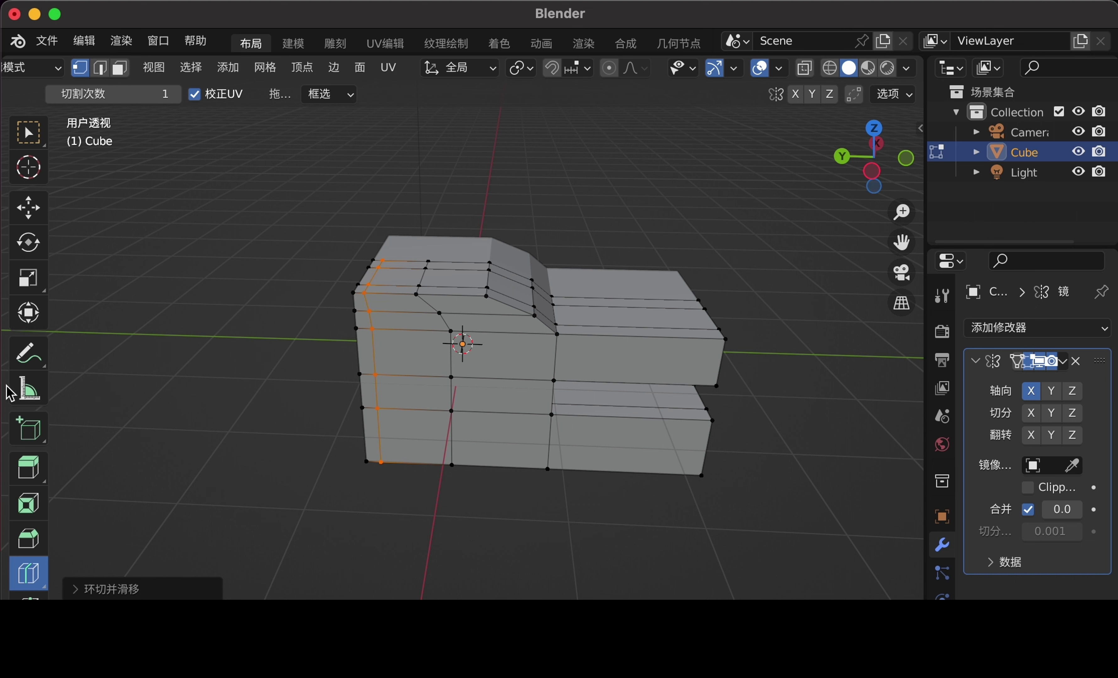
click(29, 467)
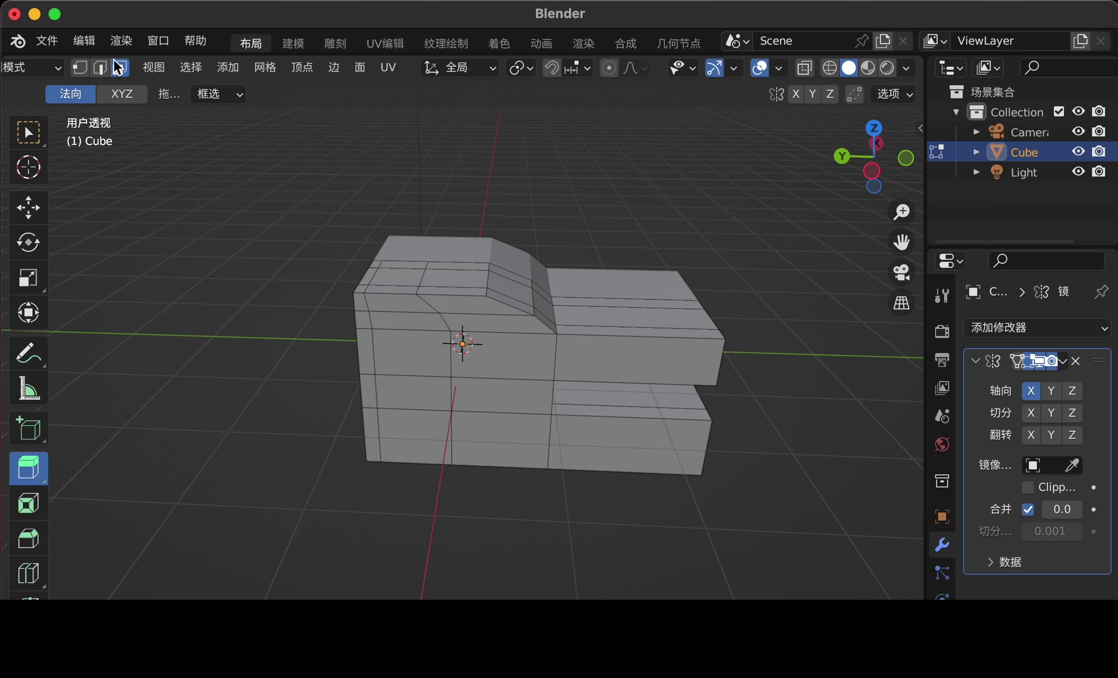
- Extrude a top face upward into mirrored ear stalks and tilt them
middle_drag(389, 267, 370, 270)
drag(386, 259, 386, 99)
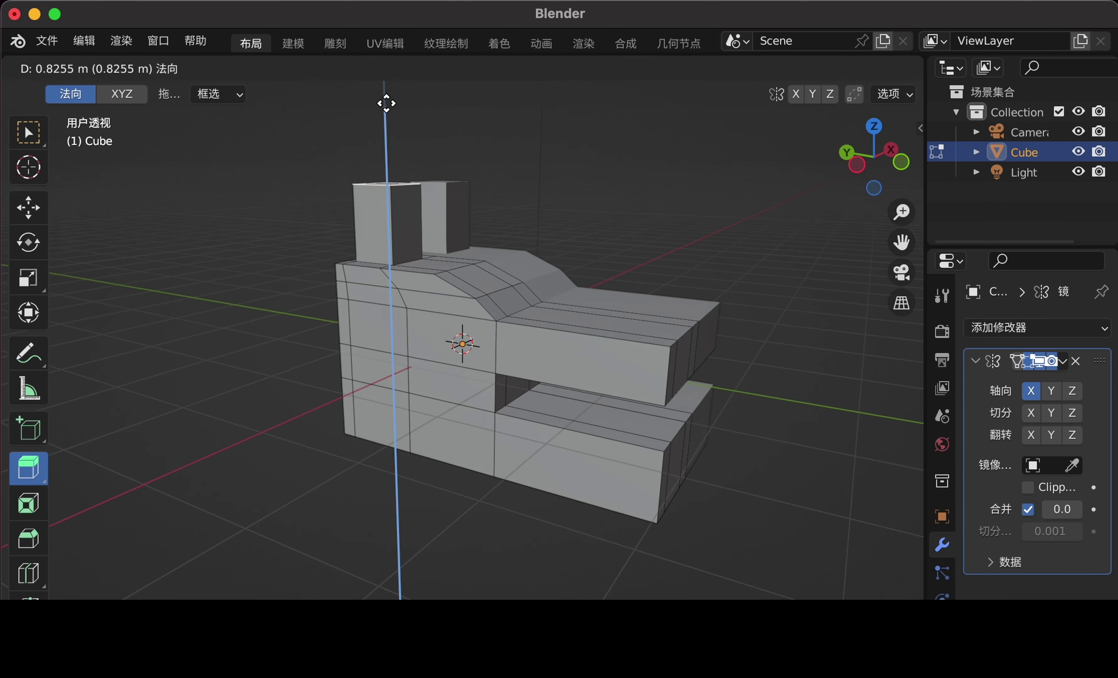
drag(392, 192, 244, 182)
click(28, 539)
click(29, 573)
middle_drag(183, 457, 77, 107)
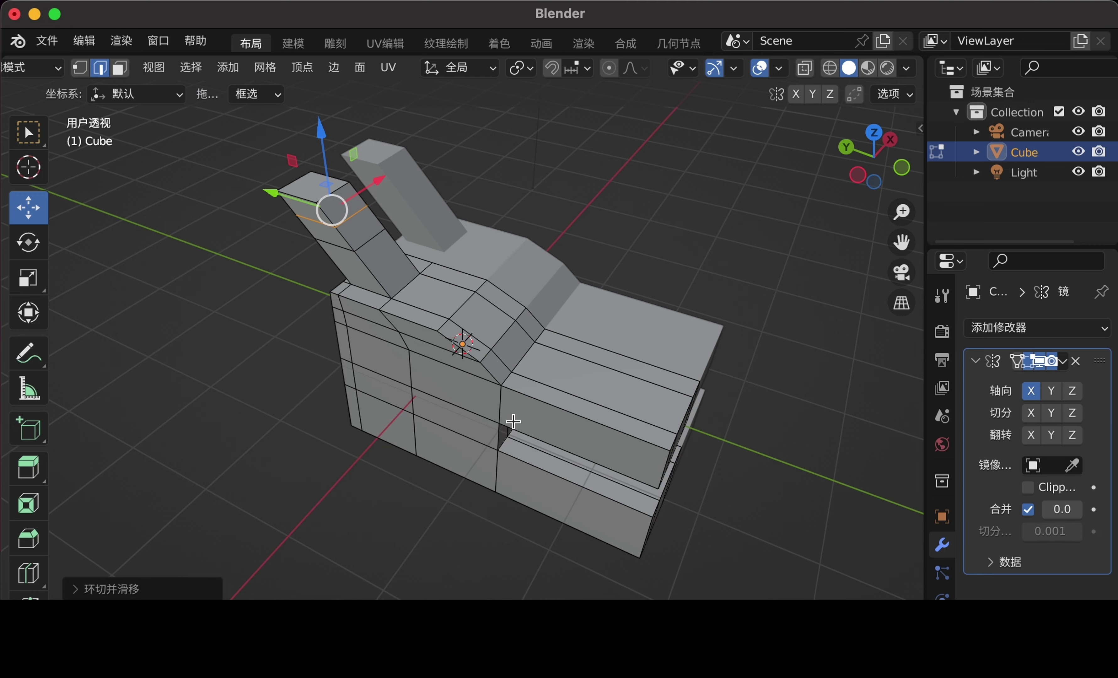
- Extrude a face on the ear stalk outward to extend the ear tip
click(119, 68)
click(29, 467)
click(237, 287)
middle_drag(237, 286, 181, 300)
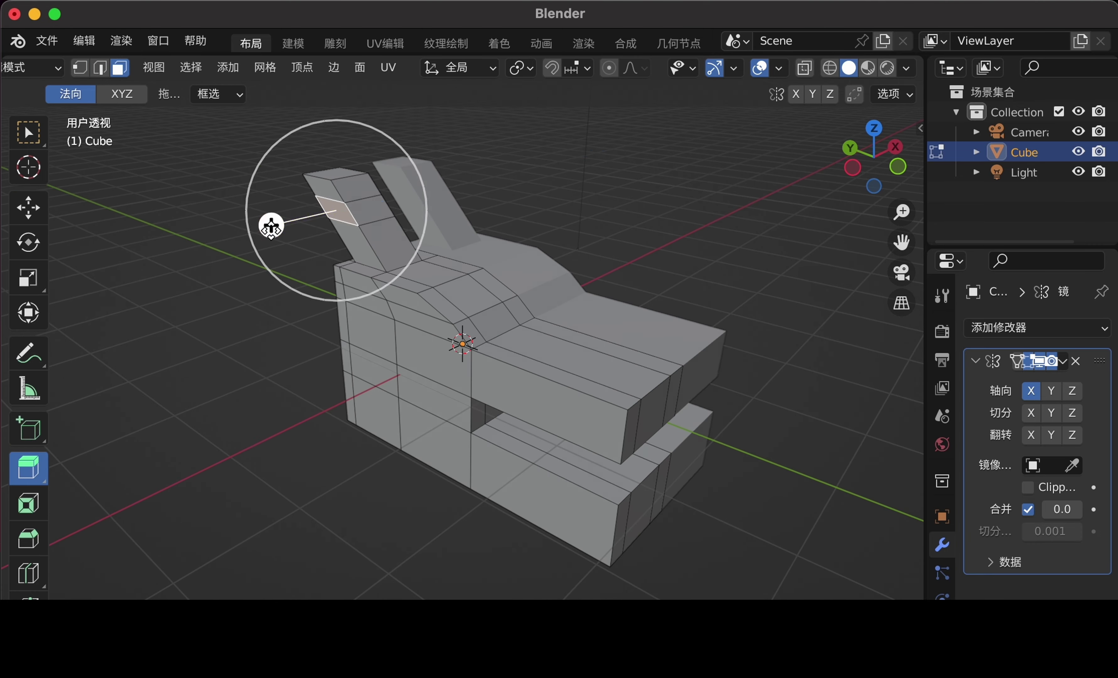
drag(463, 256, 335, 280)
- Shift the ear tip face sideways along Y to reposition it
click(28, 207)
mouse_move(334, 242)
middle_down()
mouse_move(232, 375)
mouse_move(274, 228)
middle_up()
mouse_move(274, 209)
mouse_down()
mouse_move(290, 205)
mouse_move(255, 230)
mouse_up()
middle_drag(254, 230, 348, 172)
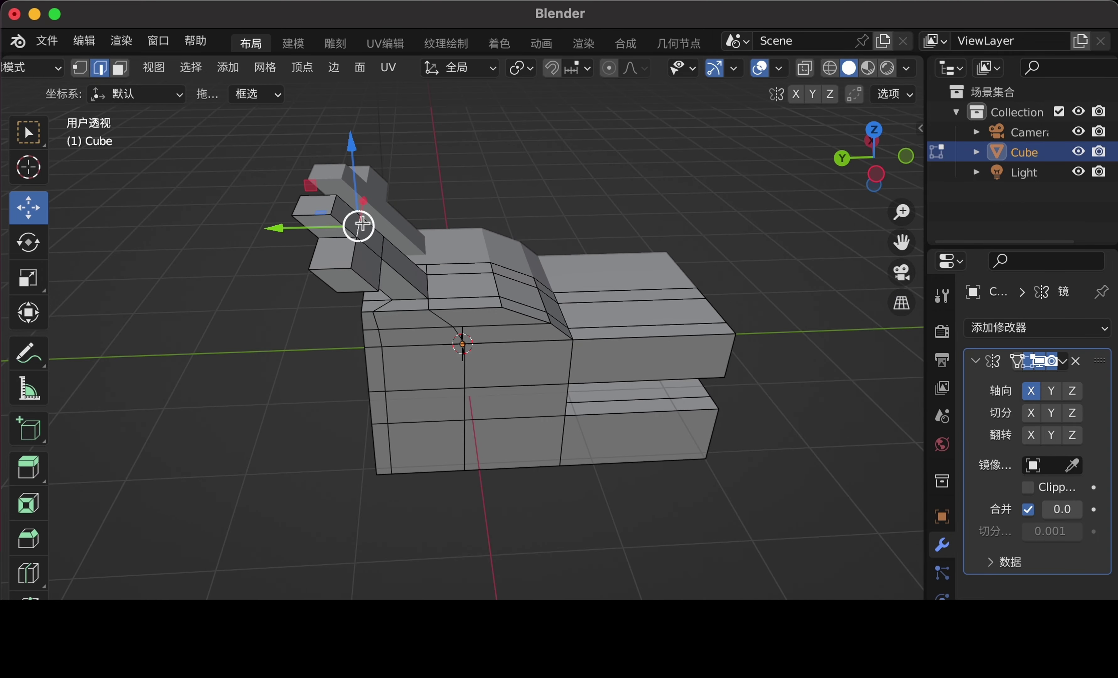
drag(361, 223, 325, 242)
middle_drag(324, 242, 411, 207)
- In edge mode, shift an ear edge sideways and slide the ear loop into place
mouse_move(304, 275)
middle_down()
mouse_move(404, 292)
mouse_move(387, 332)
mouse_move(242, 262)
mouse_move(297, 275)
mouse_move(249, 175)
middle_up()
key(3)
key(2)
mouse_move(361, 245)
mouse_down()
mouse_move(369, 265)
mouse_move(347, 270)
mouse_up()
middle_drag(347, 270, 411, 297)
- Loop-cut the ear stalk and extrude its face sideways along Y into a bent tip
click(28, 574)
click(411, 320)
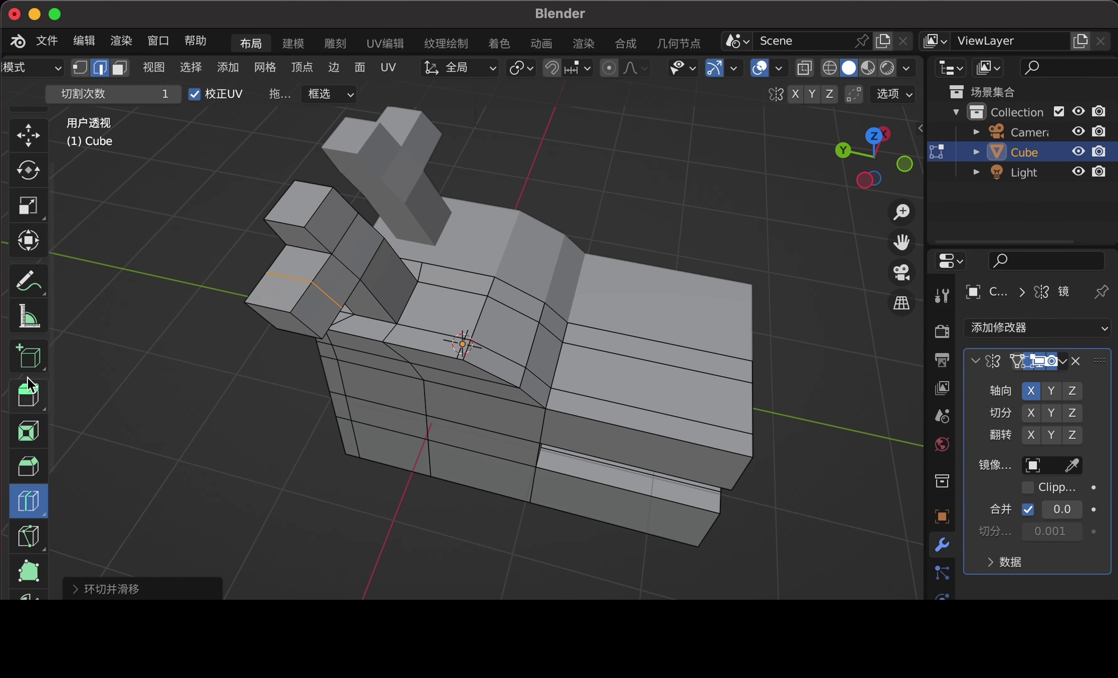
click(35, 129)
key(3)
click(28, 395)
click(29, 135)
drag(331, 214, 232, 207)
middle_drag(232, 206, 247, 347)
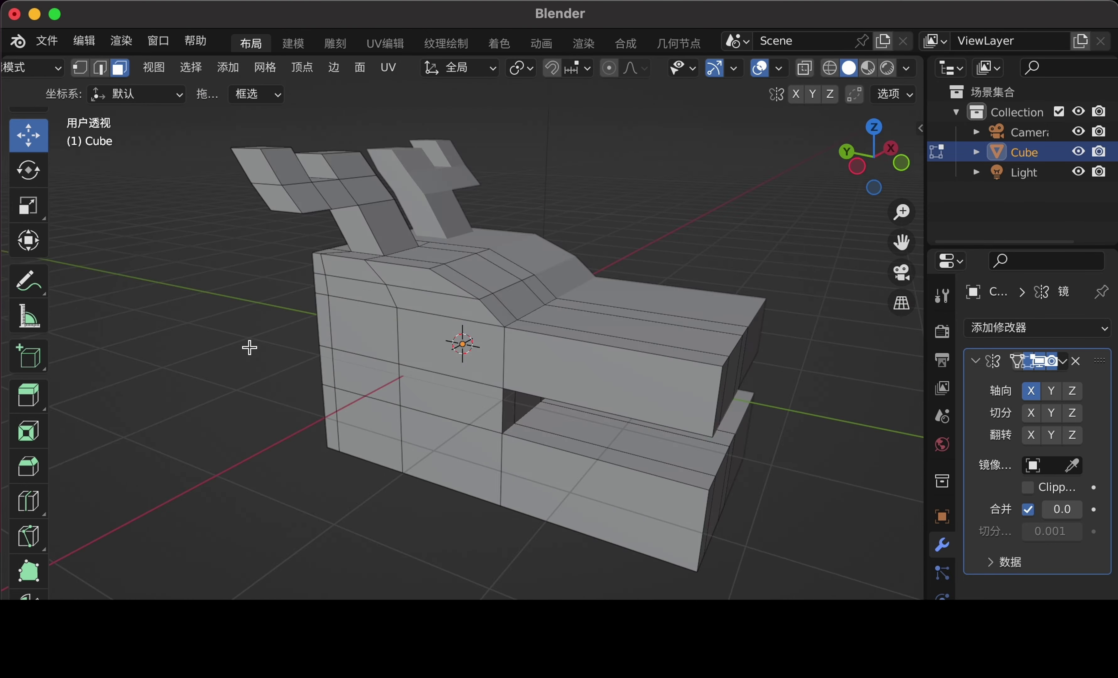
- Raise an edge loop along Z on the jaw and select an inner mouth face
click(502, 434)
mouse_move(503, 434)
middle_down()
mouse_move(162, 358)
mouse_move(692, 536)
middle_up()
key(2)
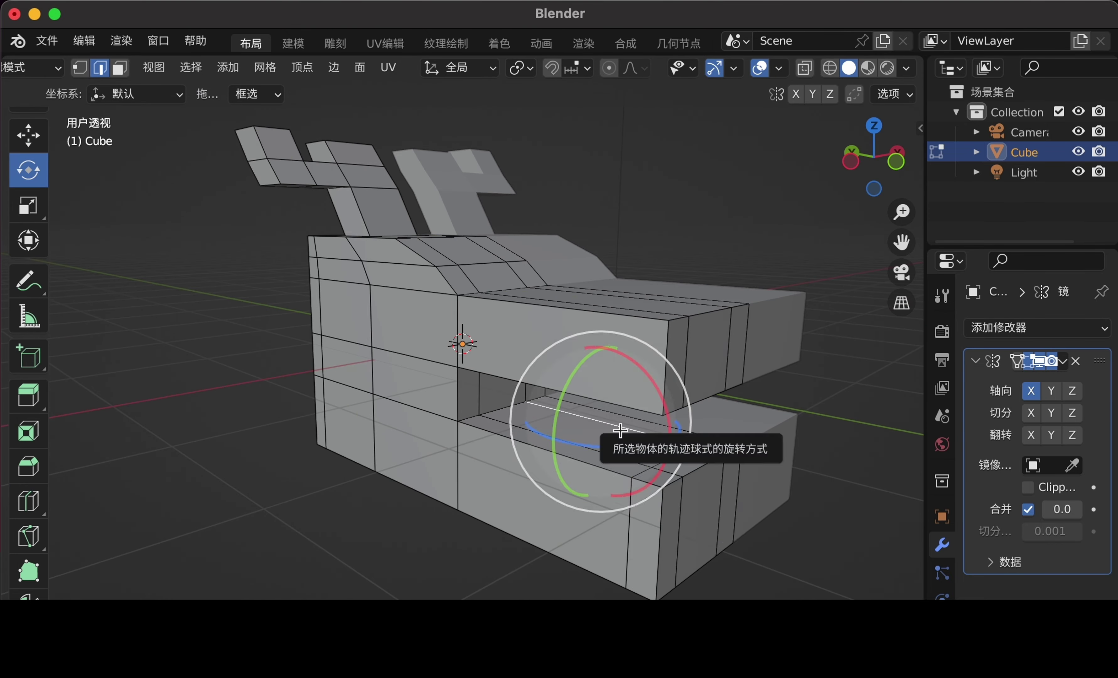
drag(612, 366, 627, 382)
mouse_move(627, 382)
middle_down()
mouse_move(594, 379)
mouse_move(450, 571)
middle_up()
click(119, 67)
click(571, 425)
click(29, 395)
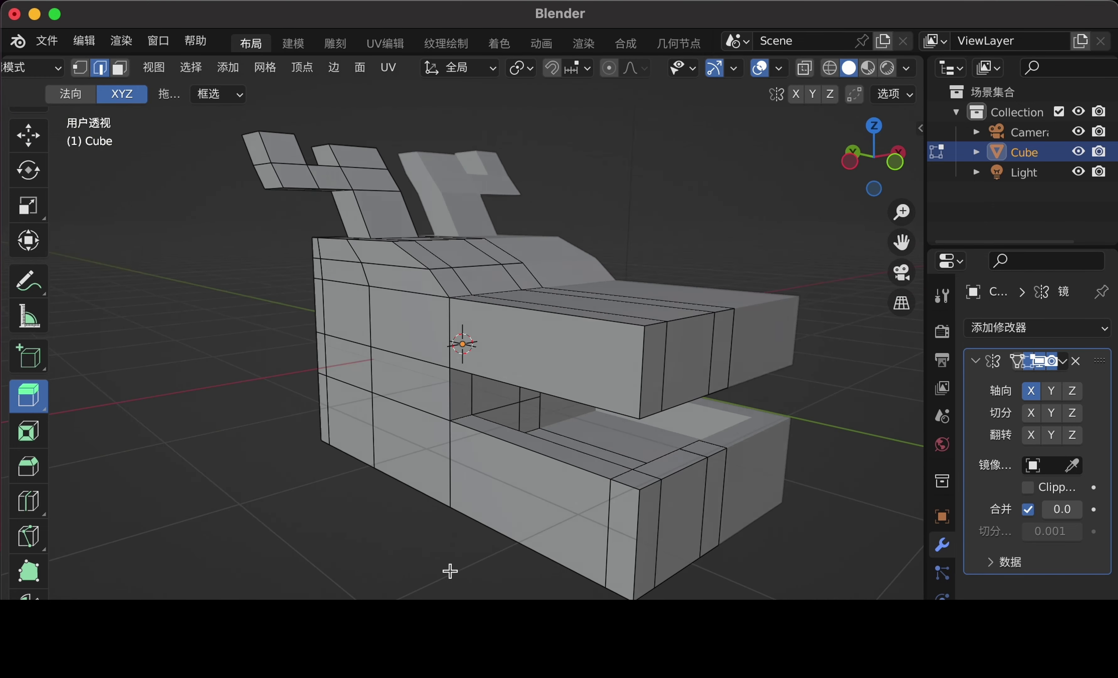
- Add a loop cut under the upper jaw inside the mouth
click(28, 502)
drag(465, 210, 522, 130)
middle_drag(522, 130, 674, 306)
click(674, 307)
- Select a face inside the mouth, then move and extrude it
click(531, 269)
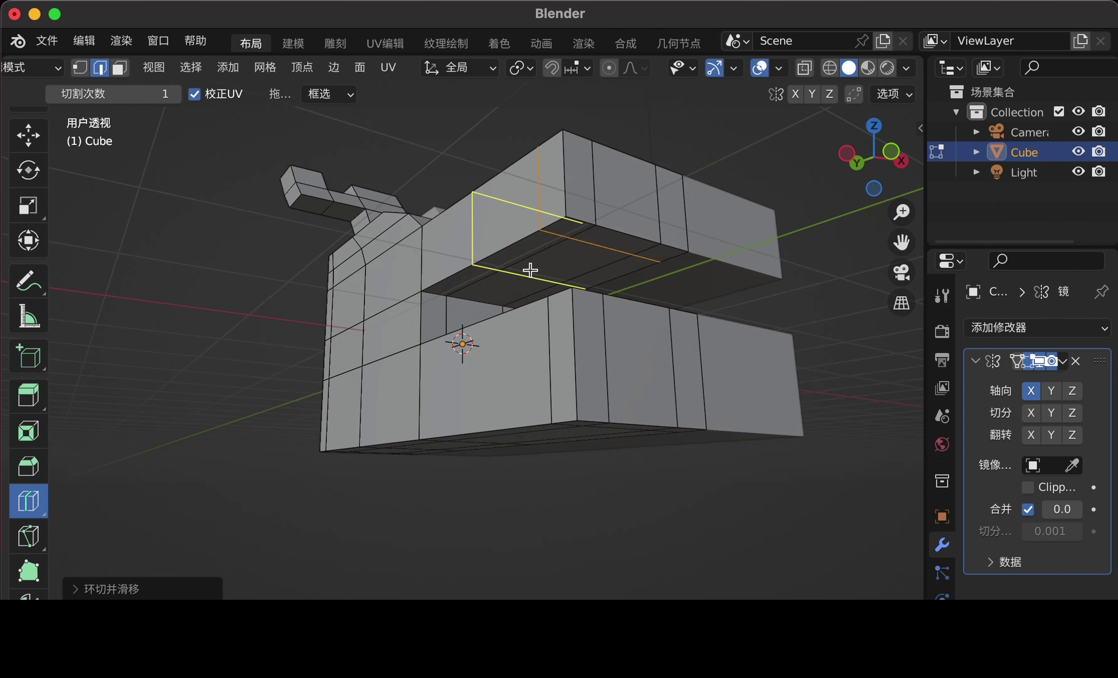
middle_drag(531, 269, 561, 297)
key(shift+space)
key(g)
key(shift+space)
key(e)
key(2)
- Open the mesh edit menu, clear the selection, and orbit beneath the jaw to the front
middle_drag(574, 232, 529, 162)
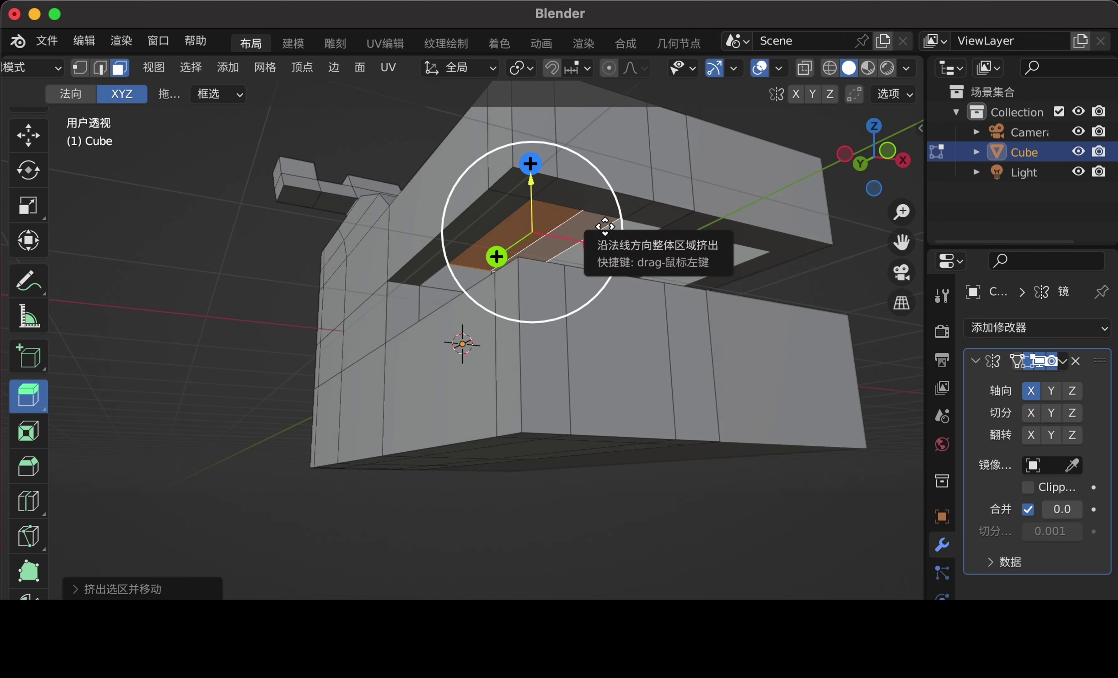
right_click(571, 82)
key(Escape)
middle_drag(571, 82, 612, 377)
scroll(612, 377, left, 3)
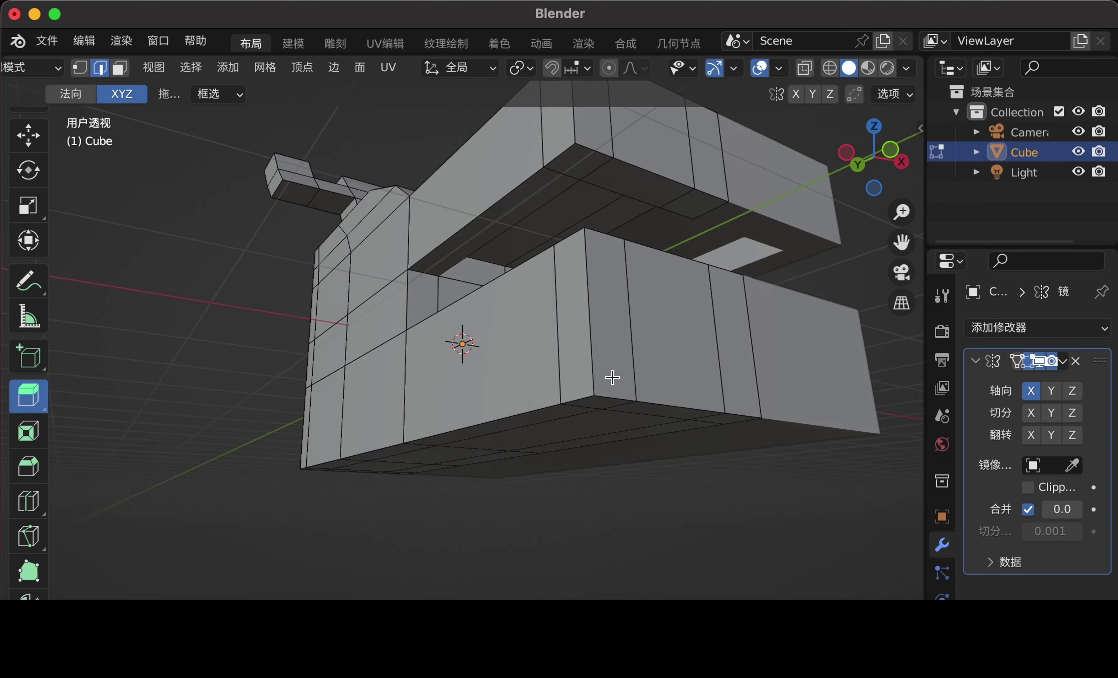
scroll(613, 377, down, 4)
middle_drag(621, 352, 582, 349)
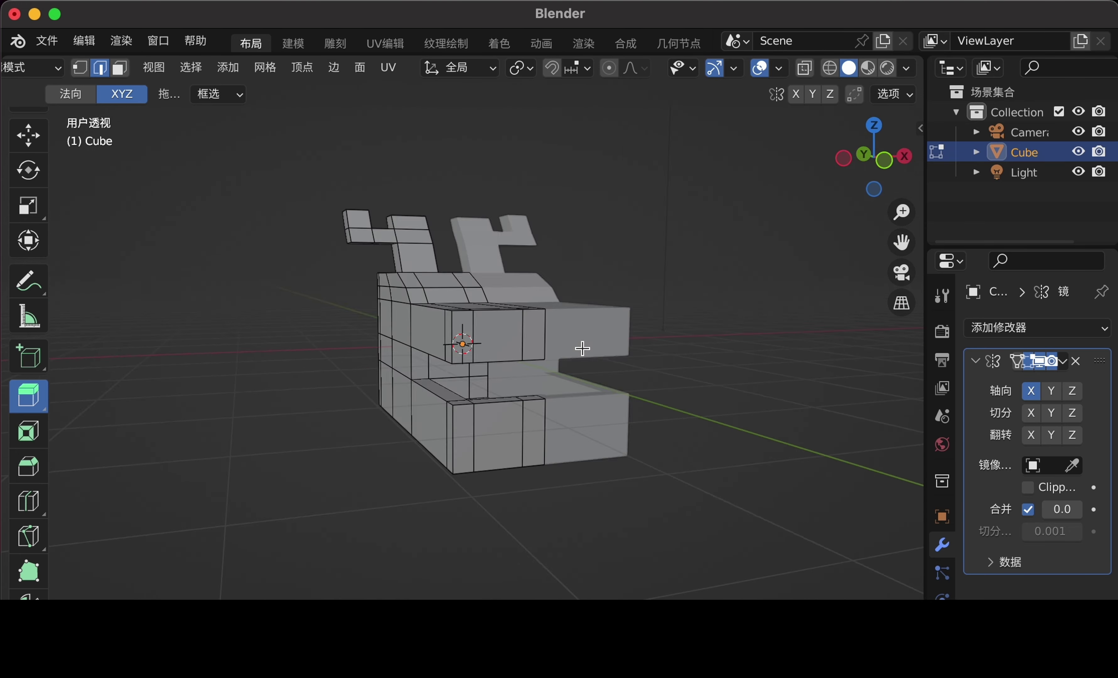
- Extrude two side faces of the head outward into protruding boxes and move them
key(3)
click(450, 329)
middle_drag(449, 329, 397, 375)
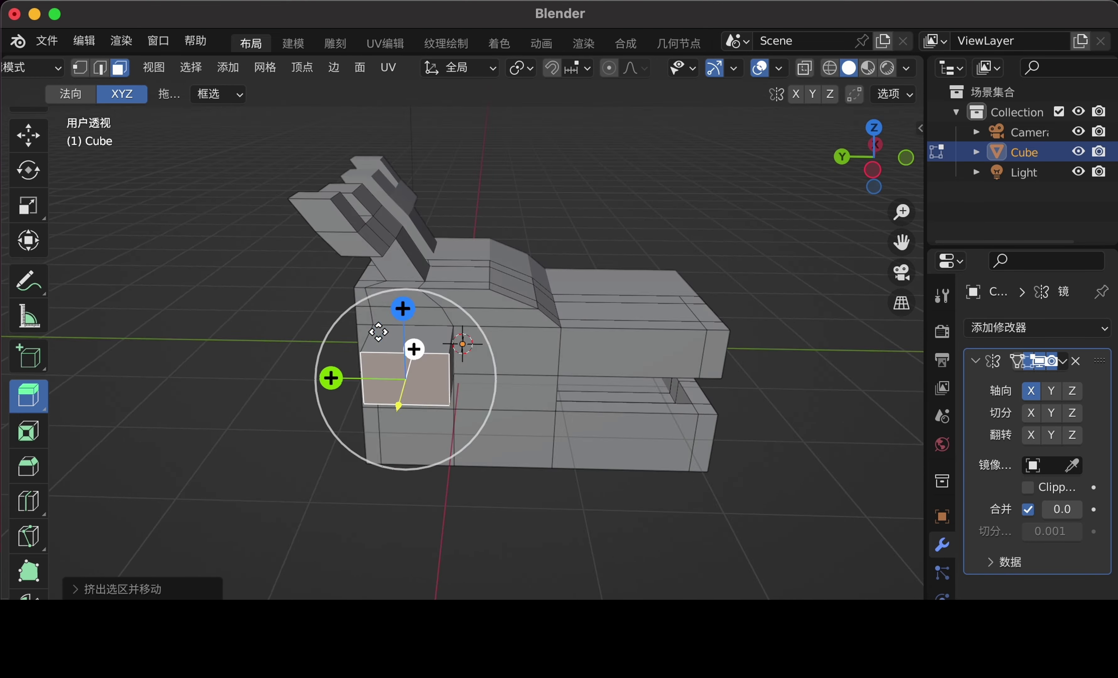
key(e)
click(324, 336)
click(372, 412)
drag(371, 338, 369, 406)
click(28, 134)
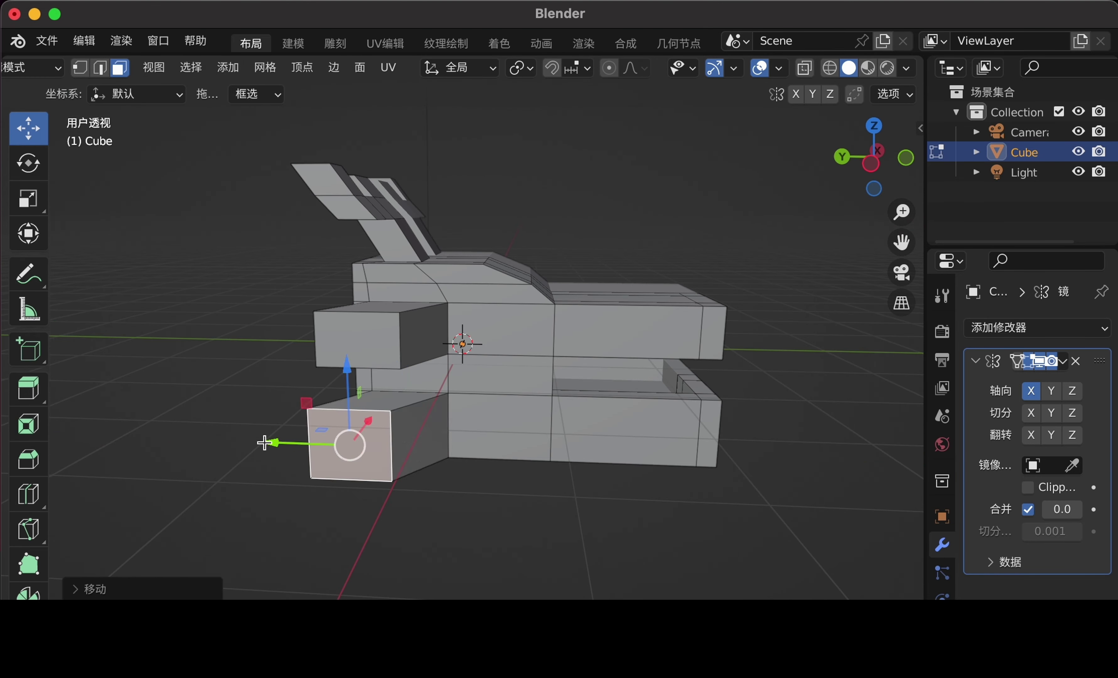
scroll(264, 441, left, 5)
middle_drag(387, 314, 350, 372)
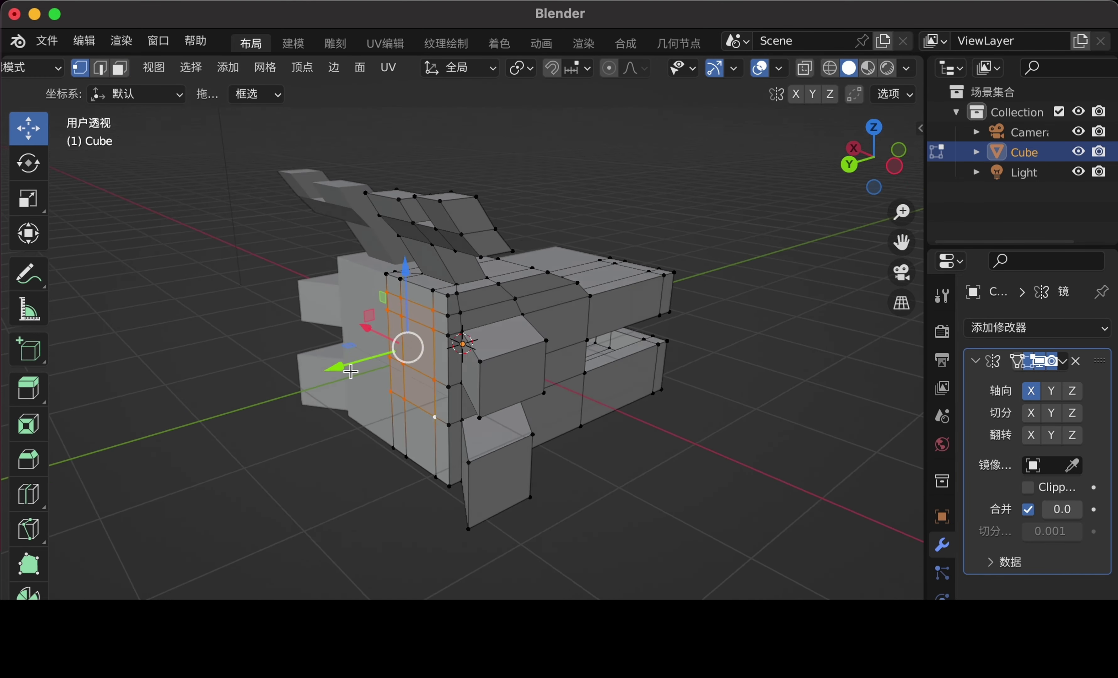